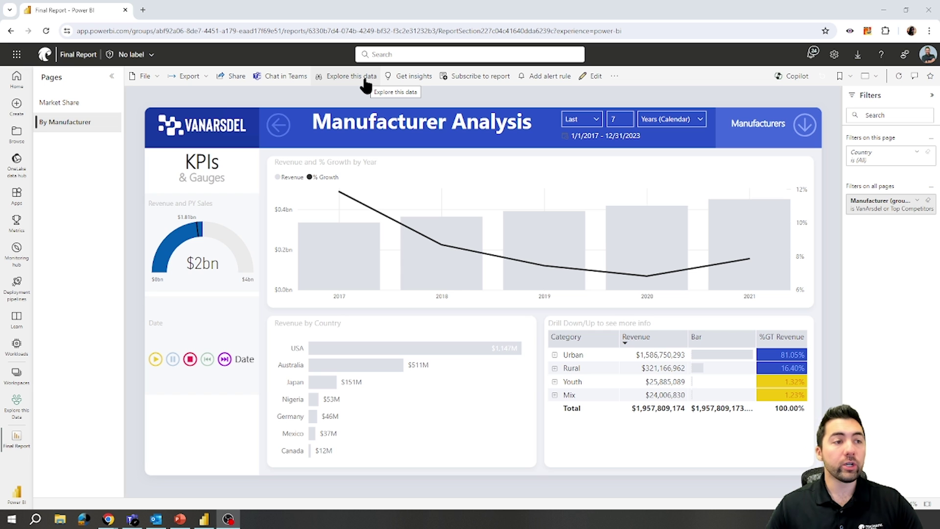
Open 'Explore this data' on the Final Report to start an empty matrix exploration.
{"action": "left_click_drag", "start_coordinate": [309, 66], "coordinate": [382, 85]}
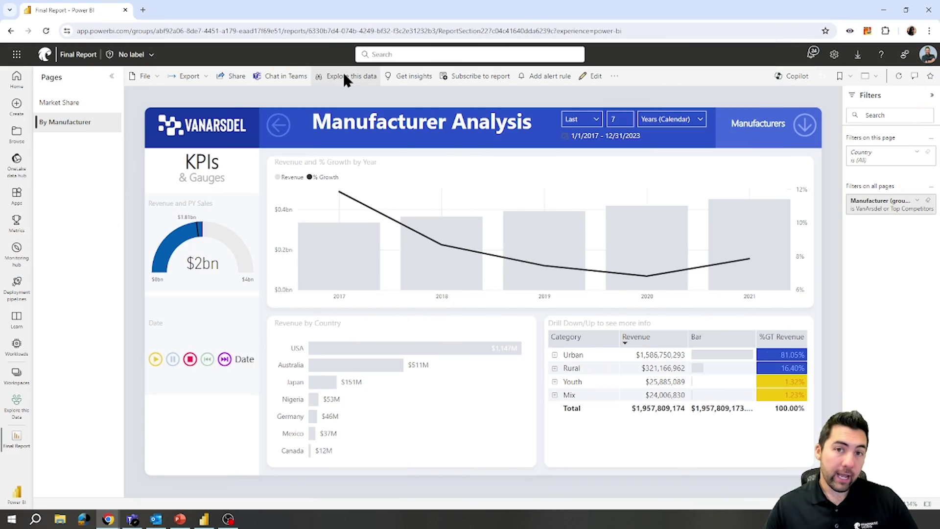
{"action": "left_click", "coordinate": [345, 77]}
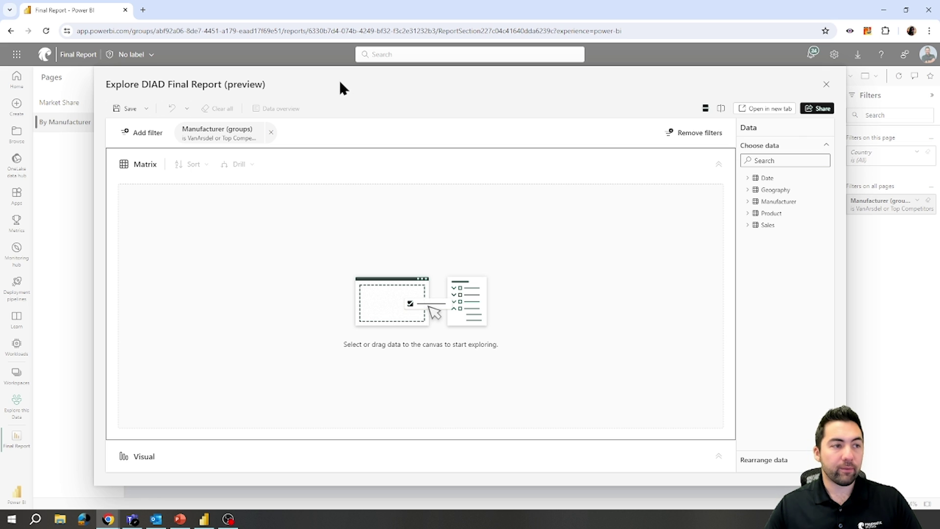
{"action": "triple_click", "coordinate": [390, 94]}
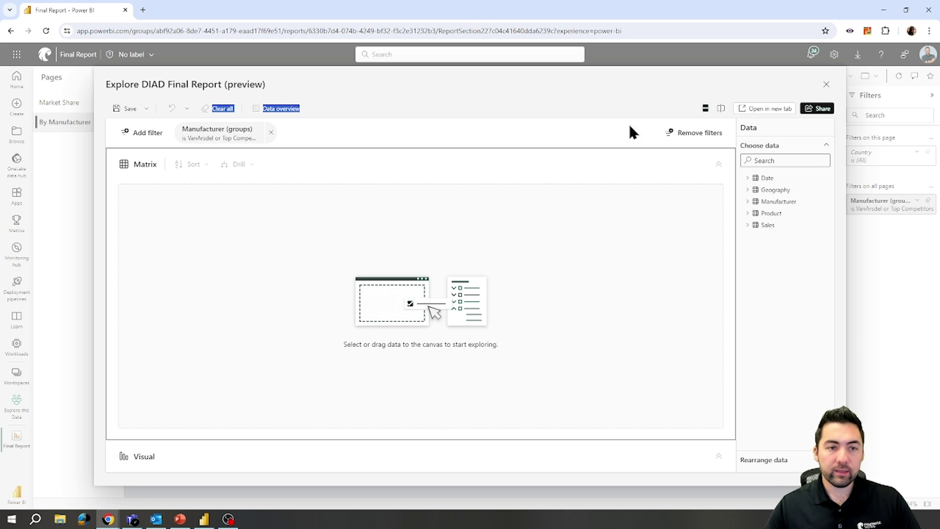
Switch the layout to side-by-side and back to stacked, then mark the matrix area with the annotation pen.
{"action": "left_click", "coordinate": [721, 108]}
{"action": "left_click", "coordinate": [705, 108]}
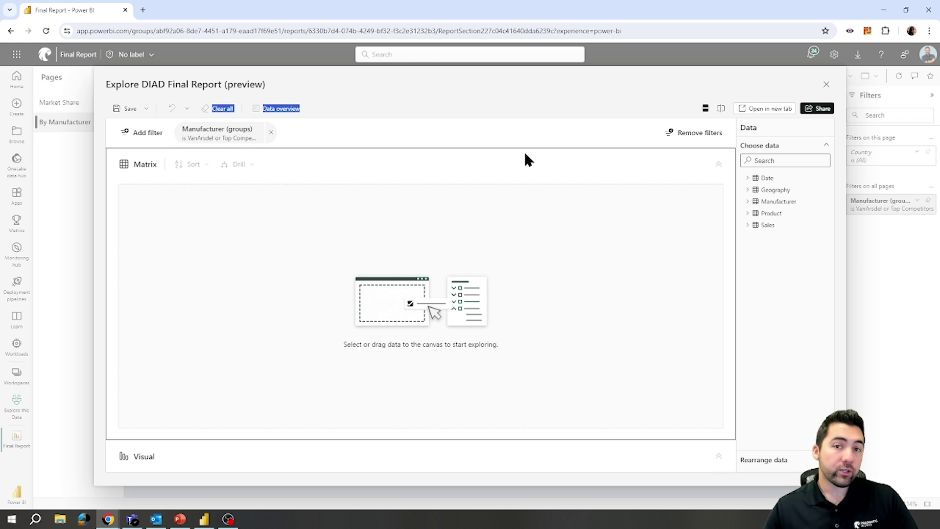
{"action": "left_click", "coordinate": [461, 101]}
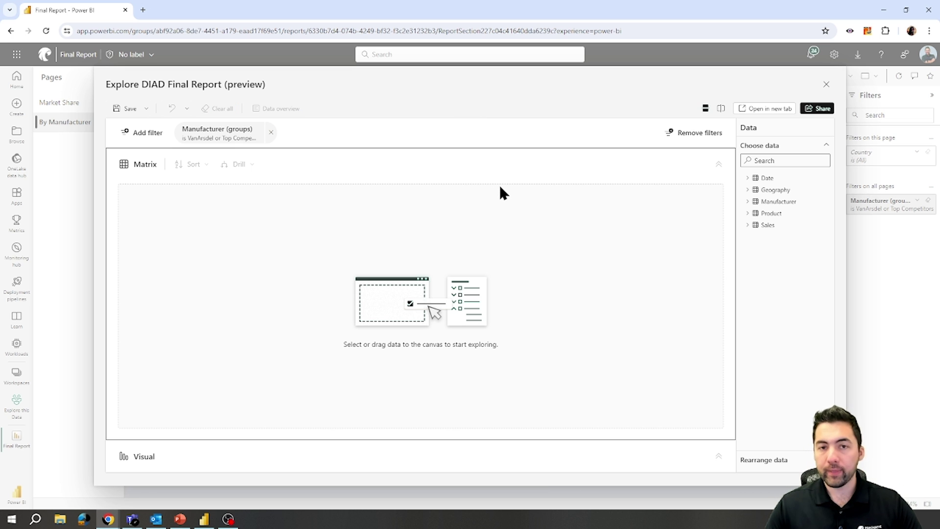
{"action": "key", "text": "ctrl+2"}
{"action": "left_click_drag", "start_coordinate": [109, 149], "coordinate": [234, 226]}
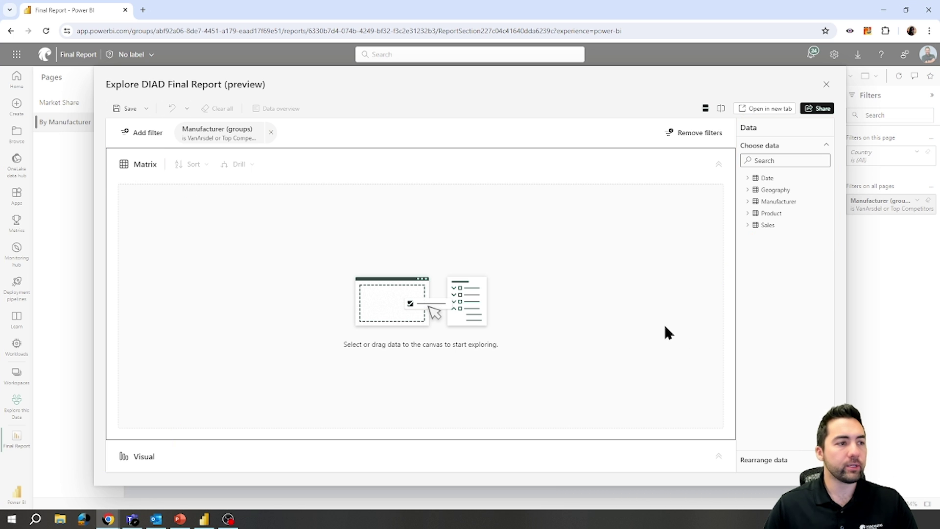
Fill the matrix with Year rows, Sales values, and Month nested under Year.
{"action": "left_click", "coordinate": [748, 178]}
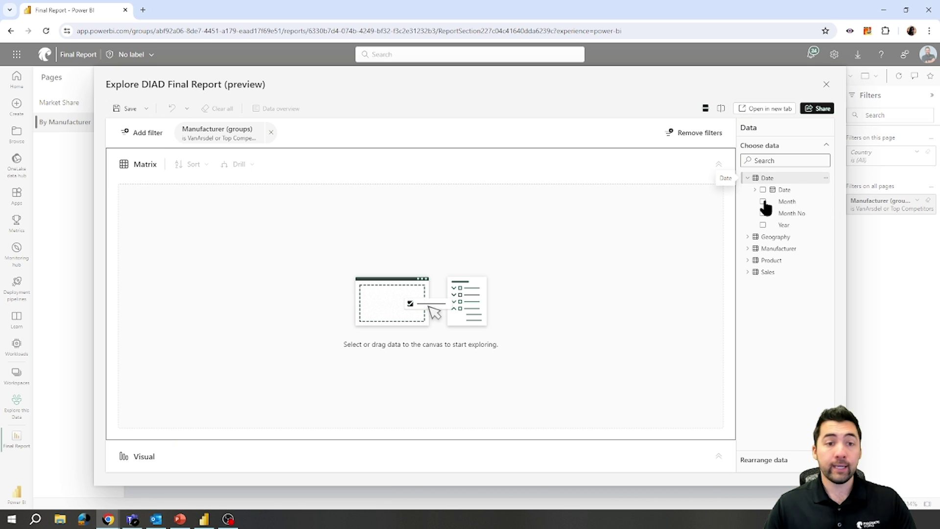
{"action": "left_click_drag", "start_coordinate": [784, 226], "coordinate": [438, 240]}
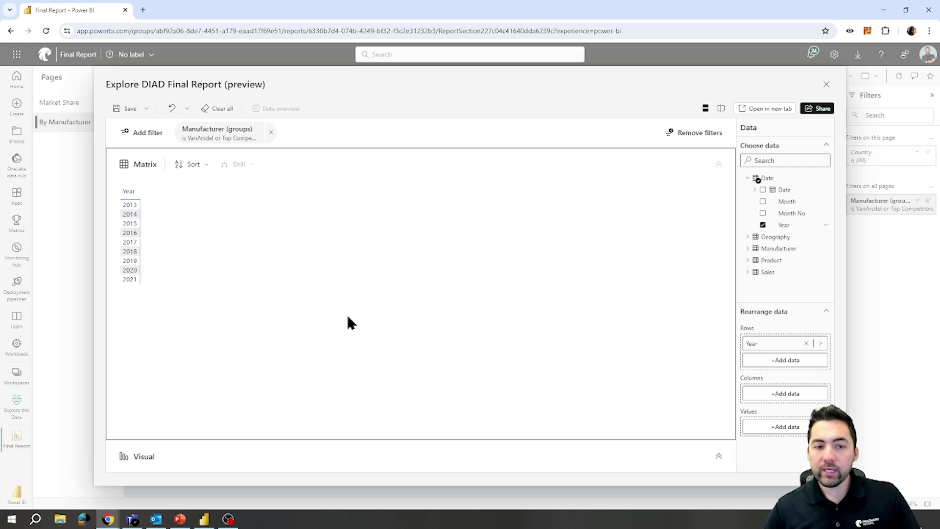
{"action": "left_click", "coordinate": [745, 273]}
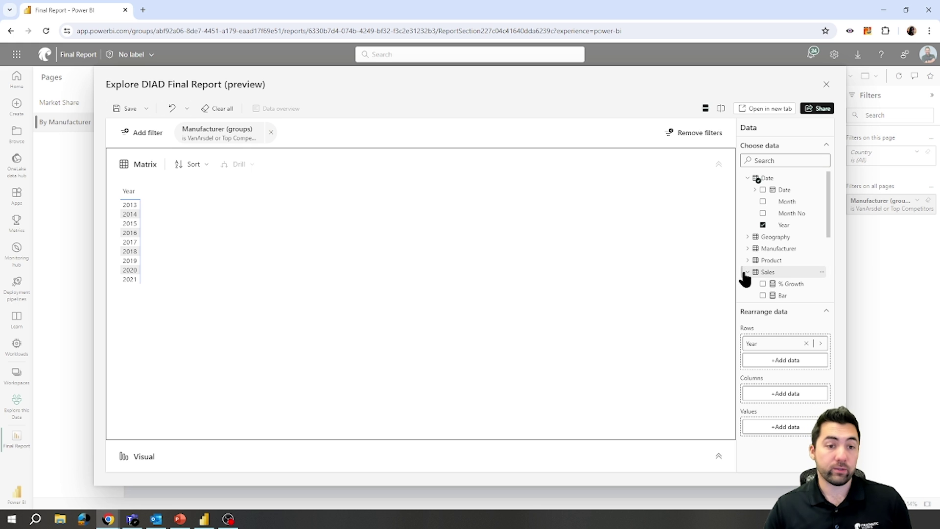
{"action": "scroll", "coordinate": [781, 284], "scroll_direction": "down", "scroll_amount": 5}
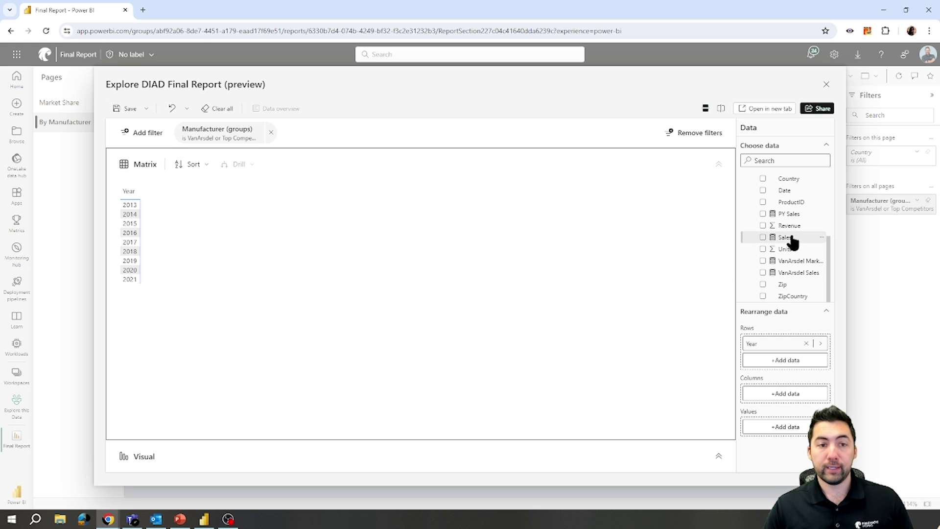
{"action": "left_click_drag", "start_coordinate": [792, 242], "coordinate": [257, 250]}
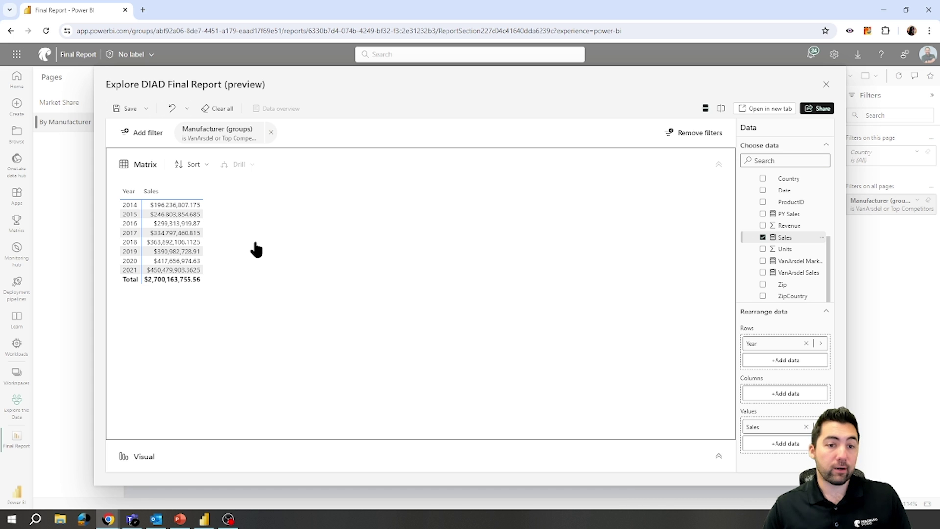
{"action": "scroll", "coordinate": [784, 269], "scroll_direction": "up", "scroll_amount": 5}
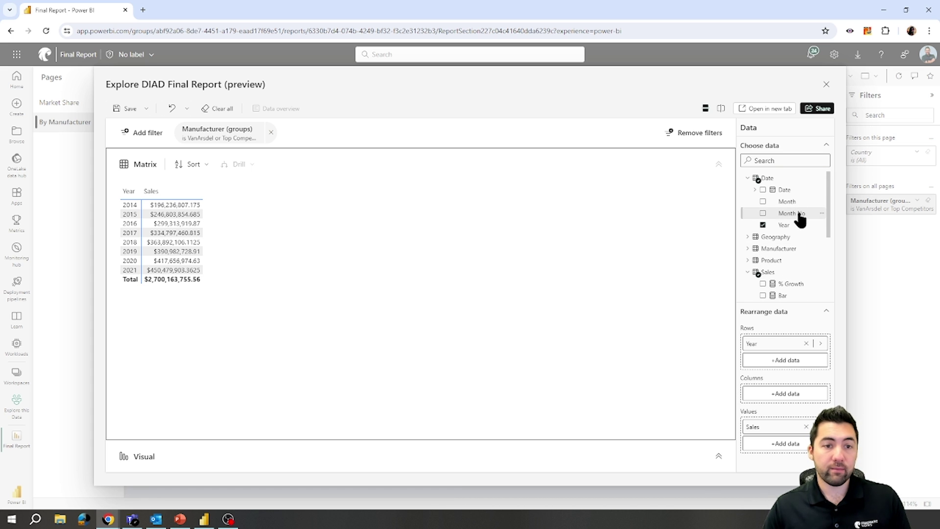
{"action": "left_click_drag", "start_coordinate": [794, 205], "coordinate": [792, 366]}
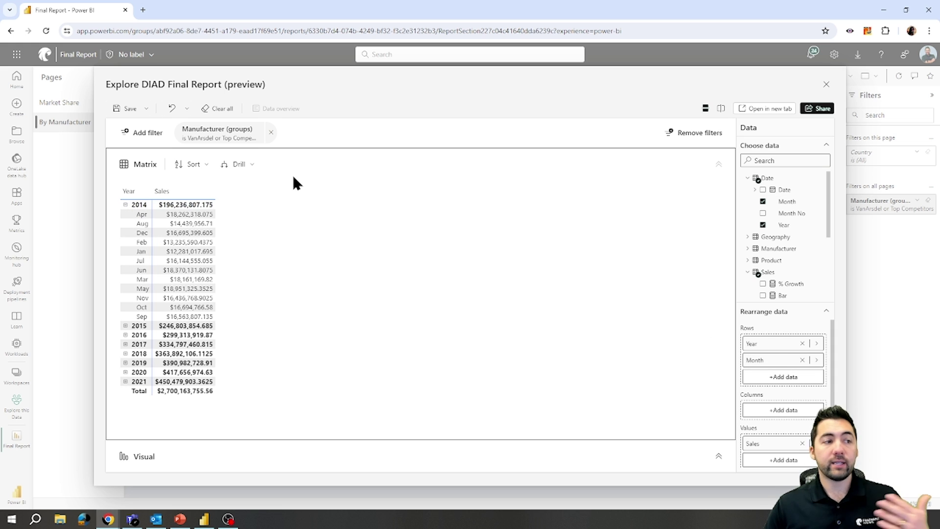
Add a 'Year is less than 2020' filter and collapse the 2014 month rows.
{"action": "left_click", "coordinate": [132, 138]}
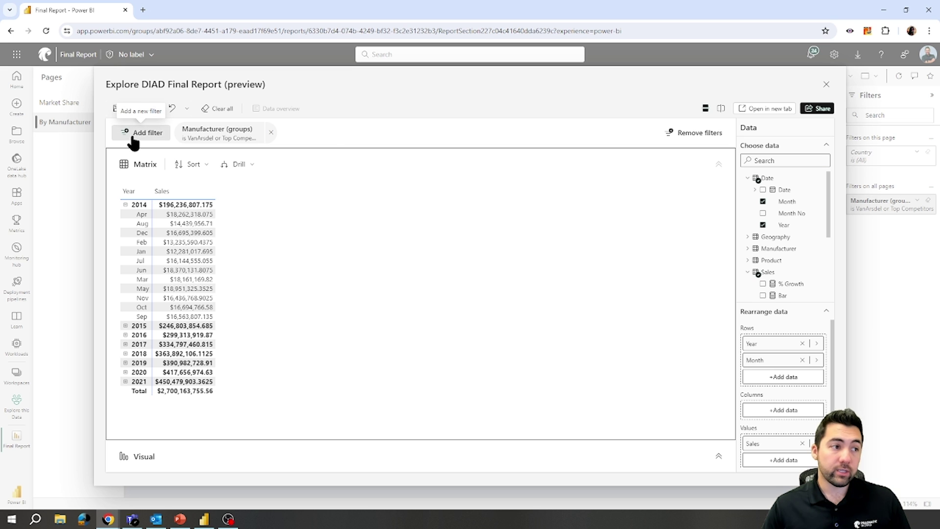
{"action": "left_click", "coordinate": [269, 171]}
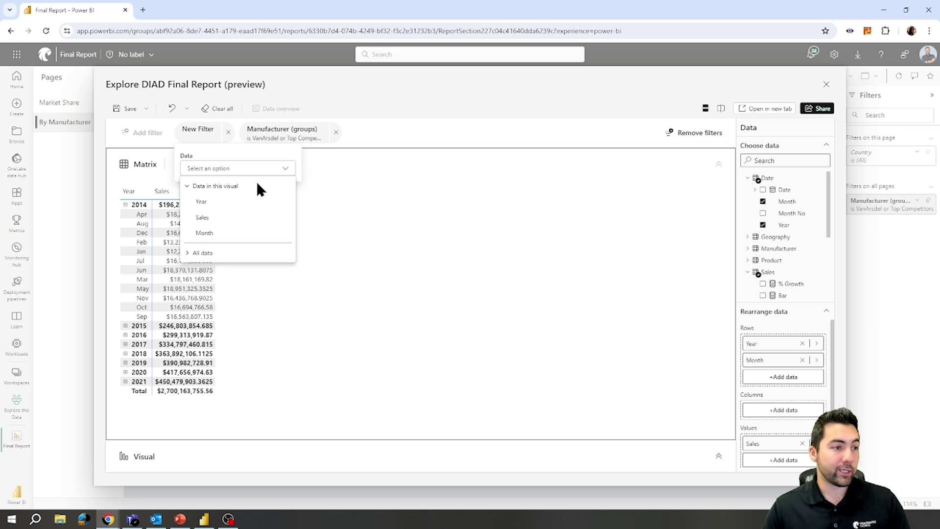
{"action": "left_click", "coordinate": [207, 201]}
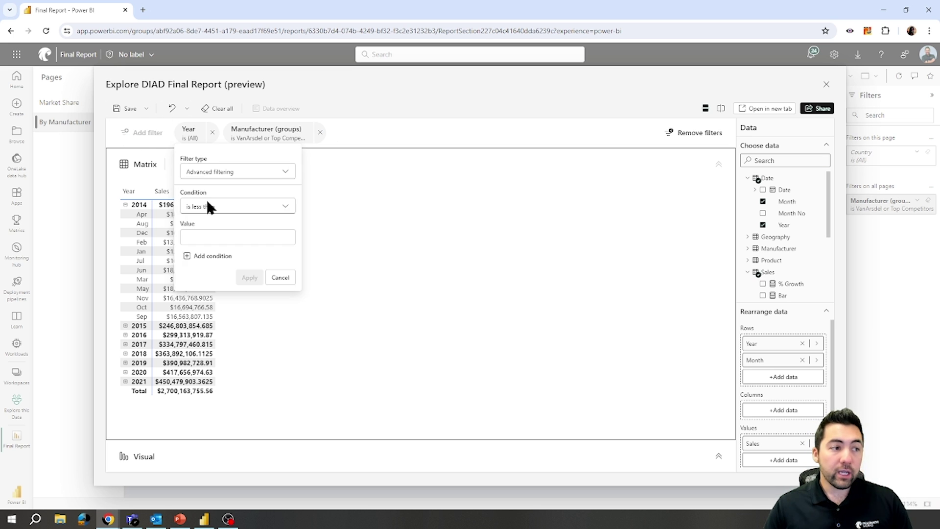
{"action": "left_click", "coordinate": [244, 239]}
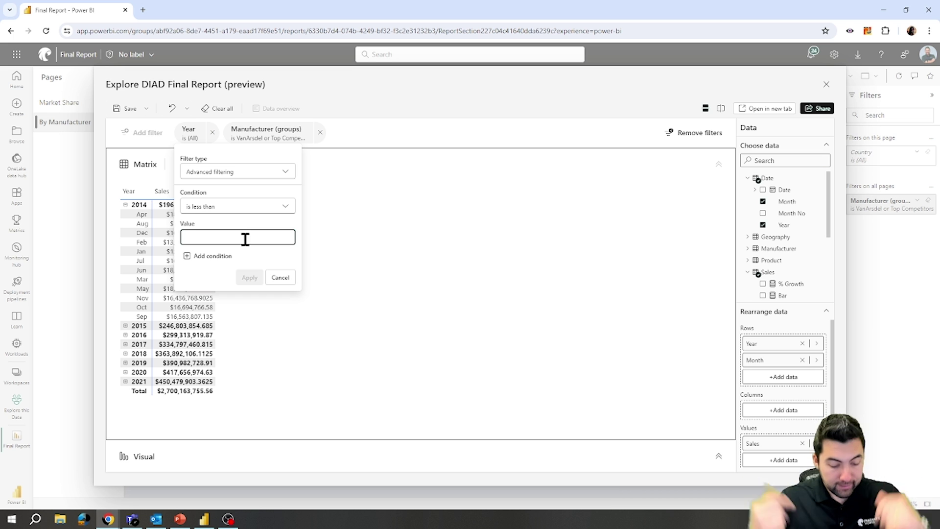
{"action": "type", "text": "2020"}
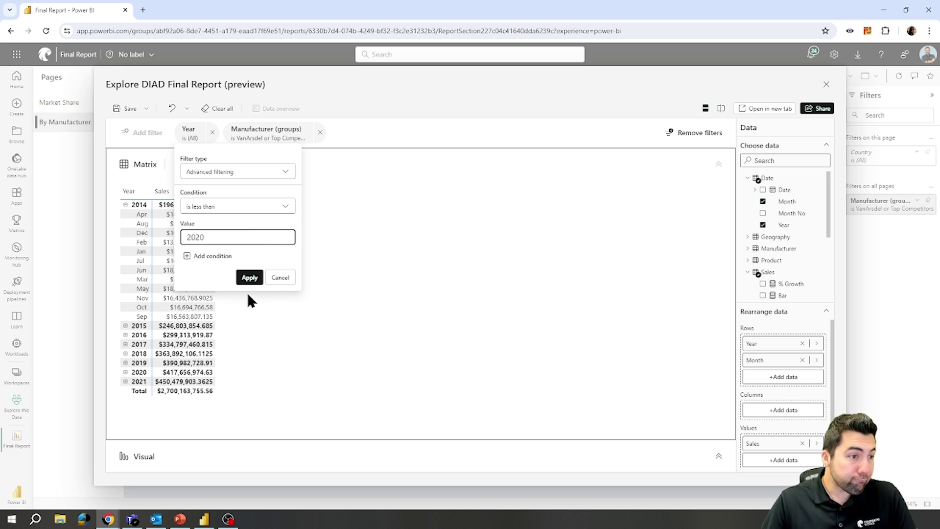
{"action": "left_click", "coordinate": [249, 277]}
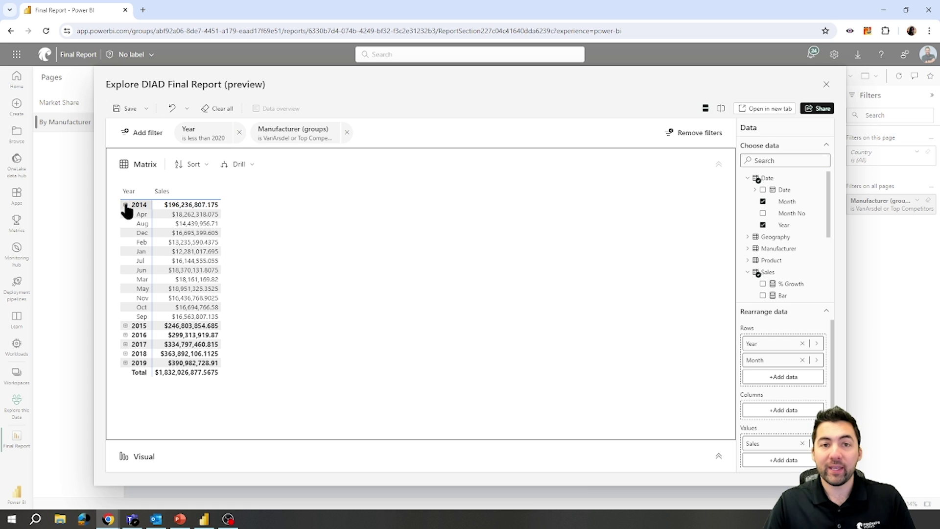
{"action": "left_click", "coordinate": [126, 205]}
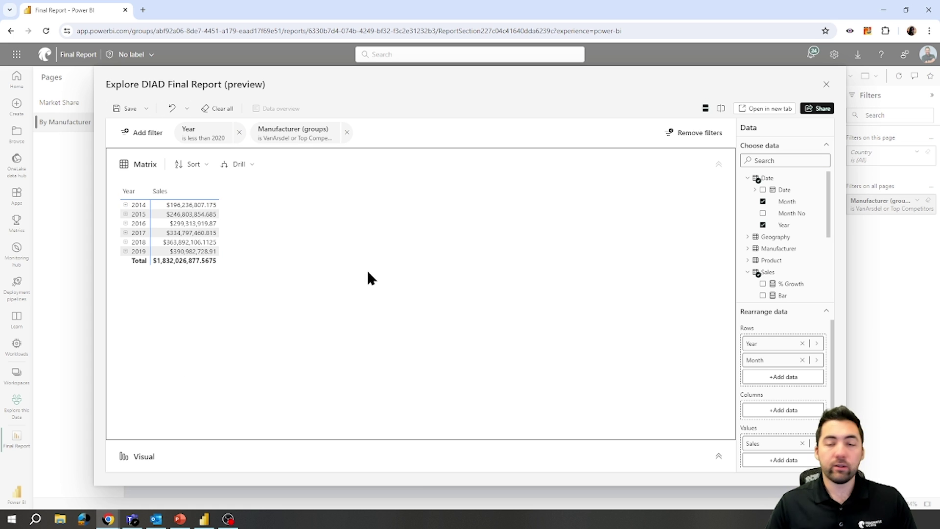
Check the Drill options, then Clear all to empty the matrix, its fields and filters.
{"action": "left_click", "coordinate": [251, 166]}
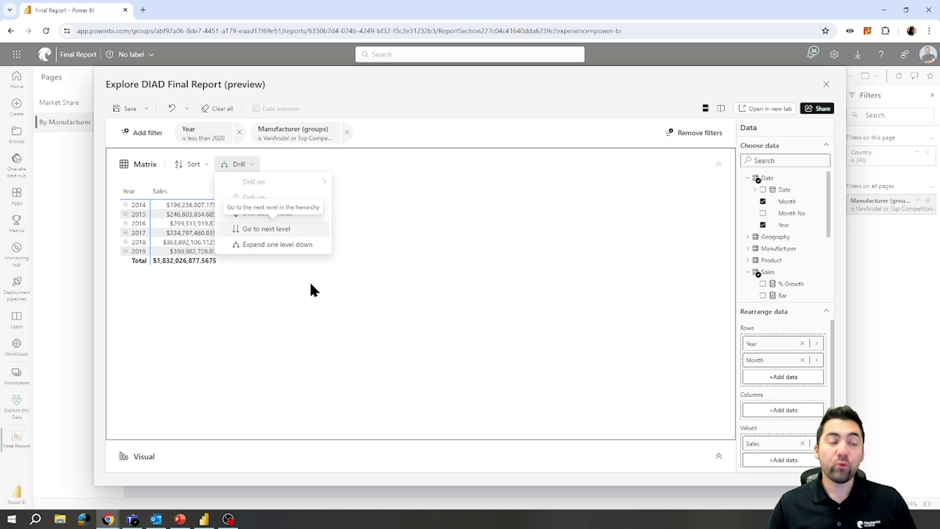
{"action": "left_click", "coordinate": [465, 367]}
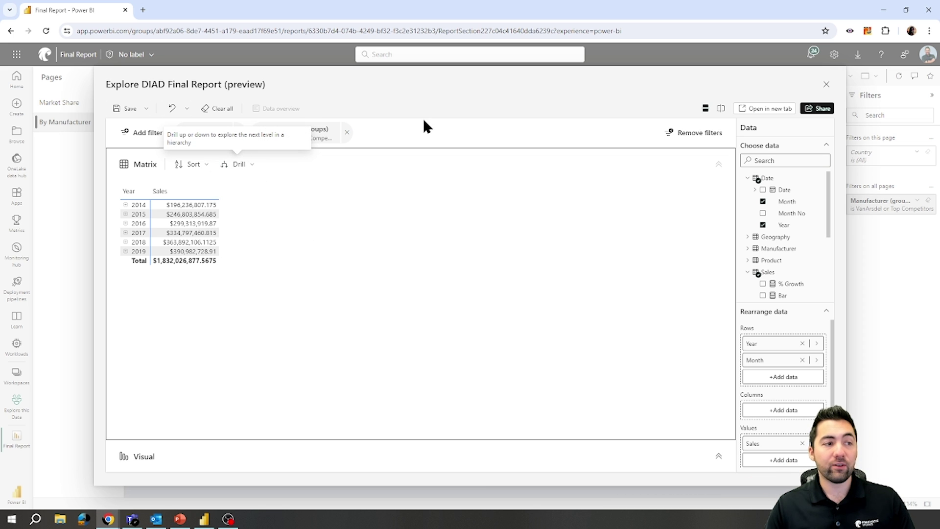
{"action": "left_click", "coordinate": [229, 112]}
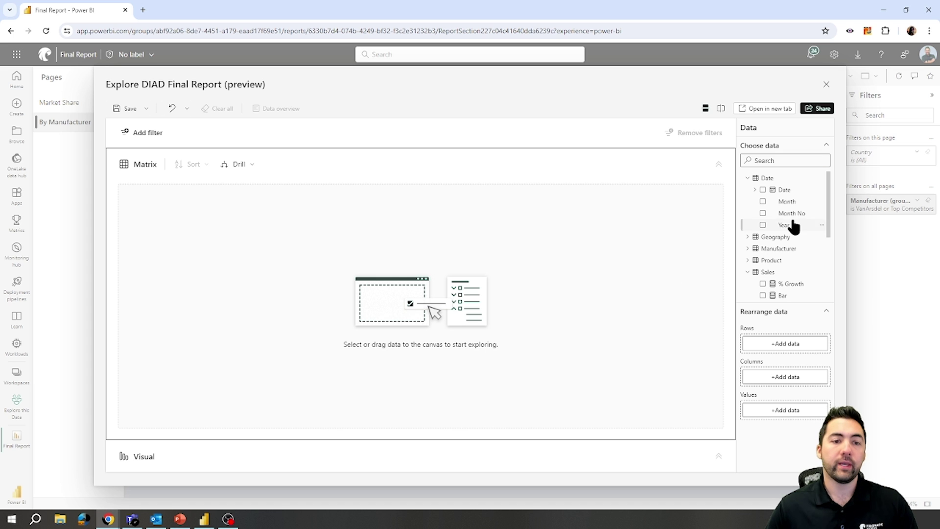
Rebuild the matrix with Year as rows and Sales as values.
{"action": "left_click_drag", "start_coordinate": [788, 225], "coordinate": [563, 458]}
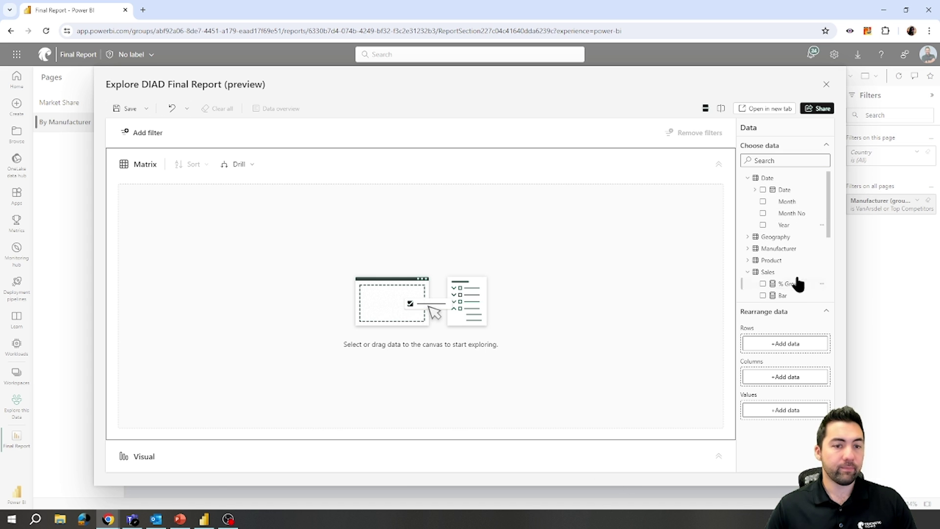
{"action": "left_click_drag", "start_coordinate": [781, 226], "coordinate": [224, 288]}
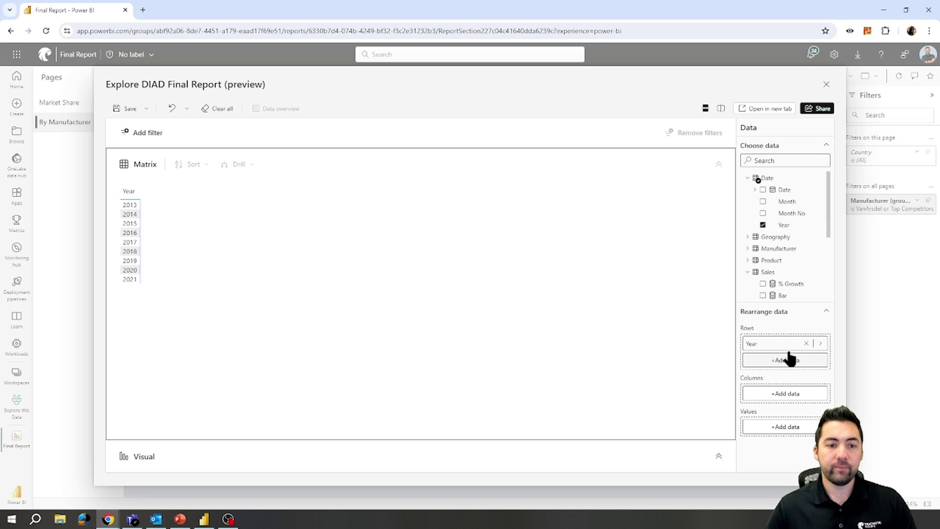
{"action": "scroll", "coordinate": [794, 293], "scroll_direction": "down", "scroll_amount": 3}
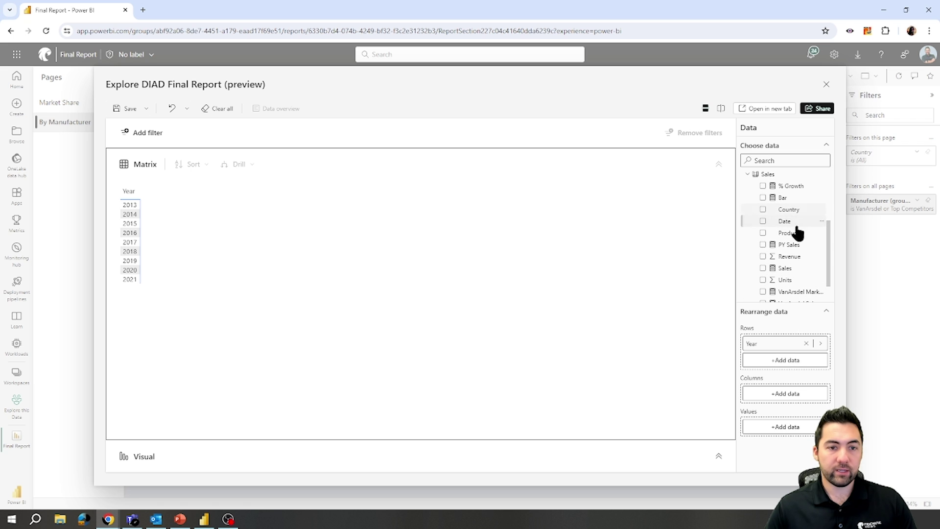
{"action": "left_click_drag", "start_coordinate": [791, 267], "coordinate": [179, 243]}
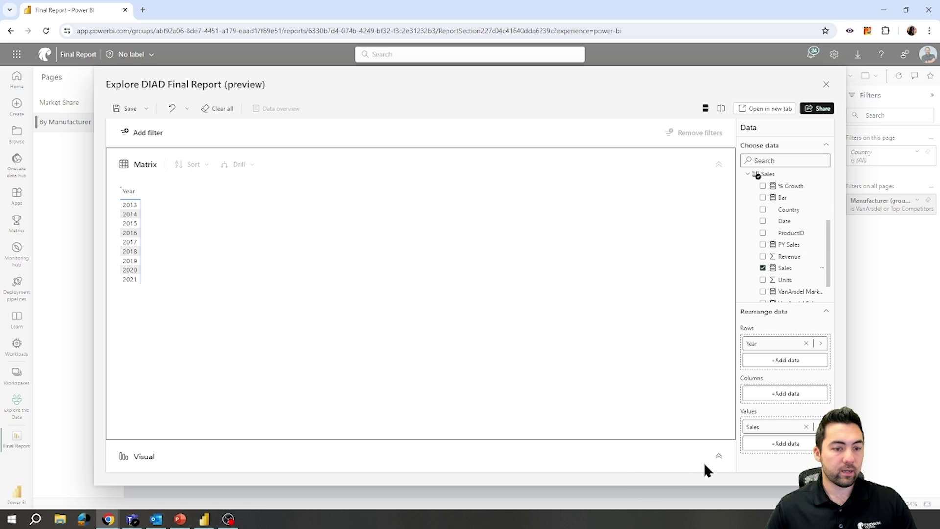
Show the Sales by Year visual below the matrix as a clustered bar chart.
{"action": "left_click", "coordinate": [718, 456]}
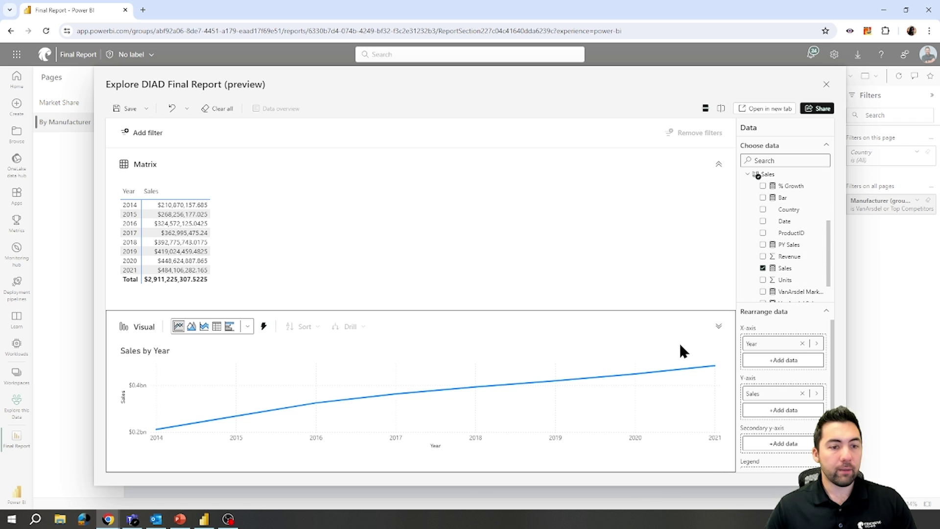
{"action": "left_click", "coordinate": [718, 327]}
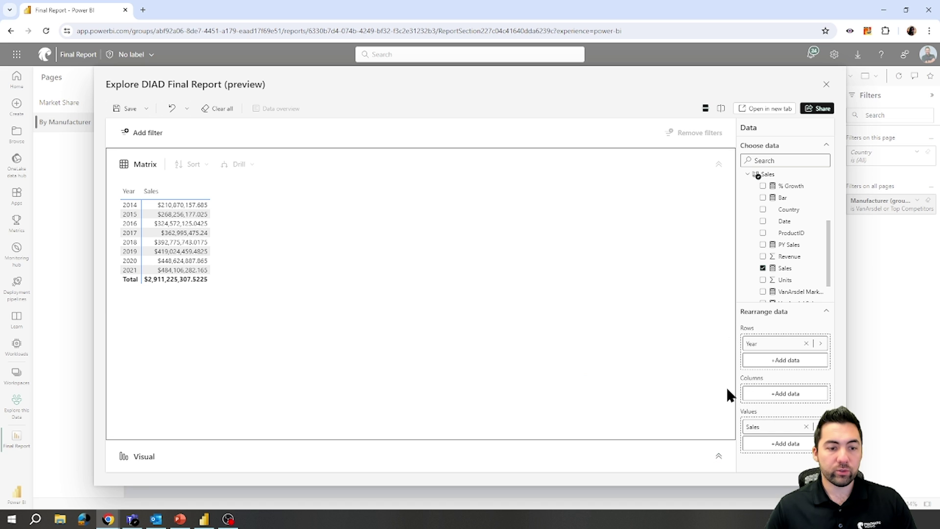
{"action": "left_click", "coordinate": [718, 456]}
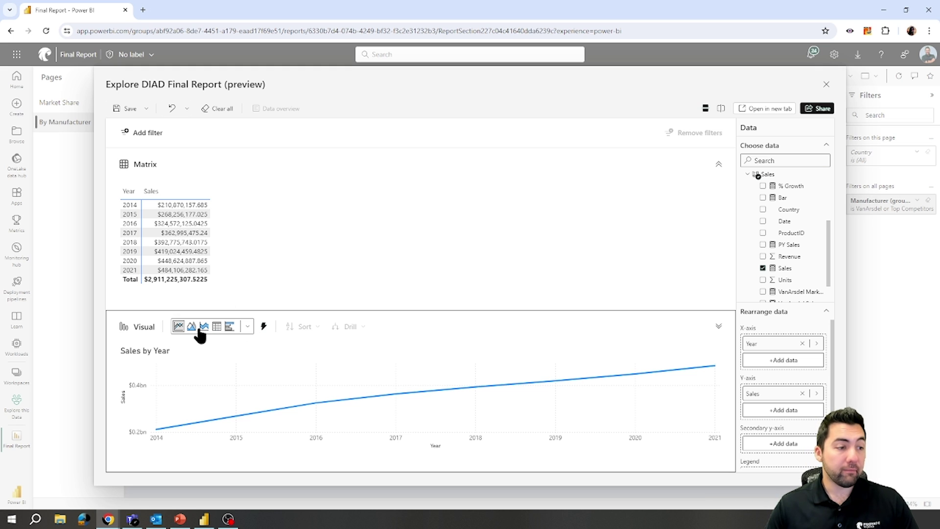
{"action": "left_click", "coordinate": [227, 329]}
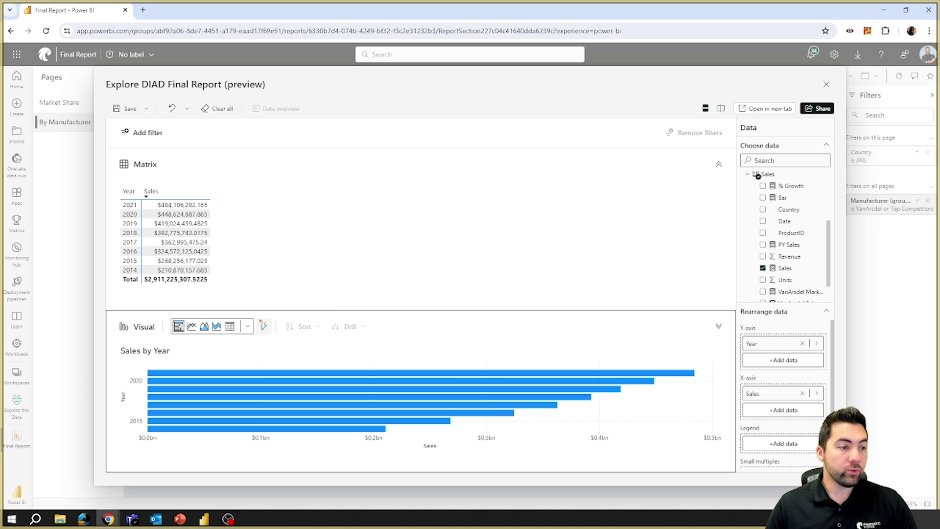
{"action": "left_click", "coordinate": [263, 325]}
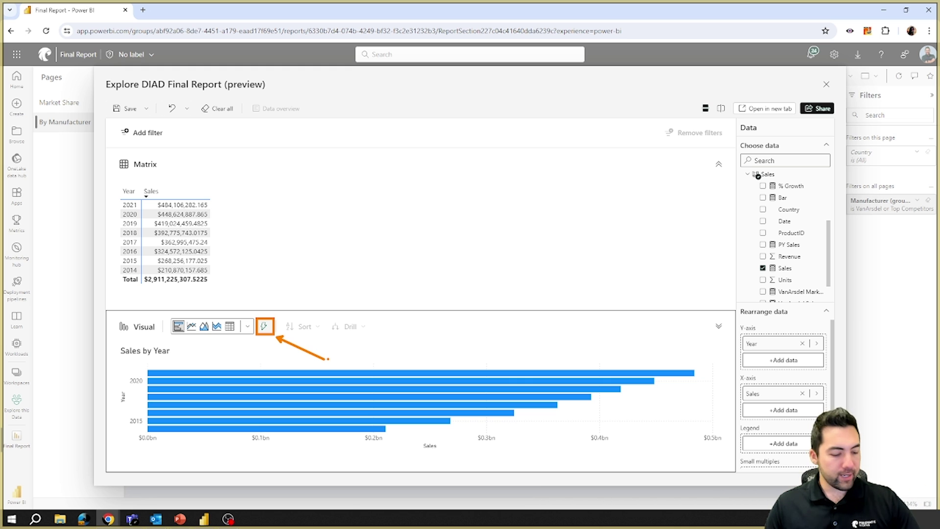
Try the auto-visual option, then pick Pie chart from the visual type gallery.
{"action": "left_click", "coordinate": [264, 327]}
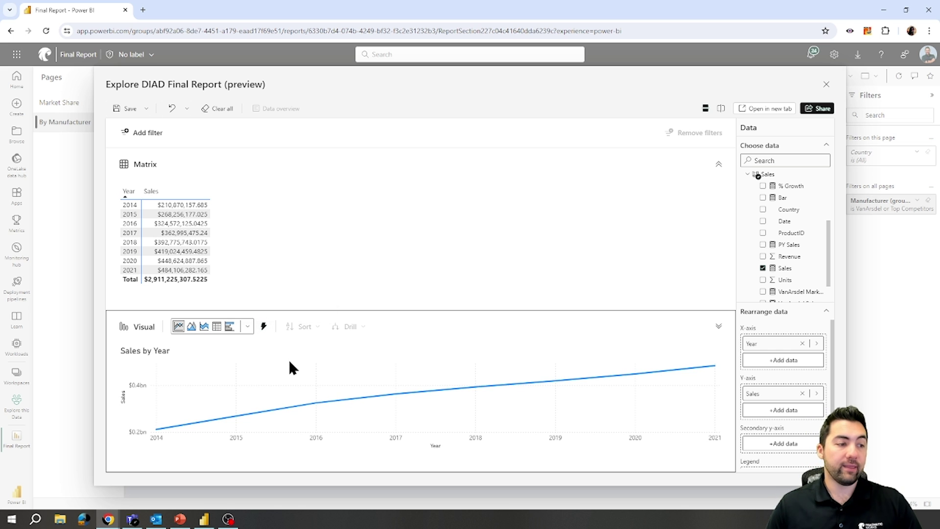
{"action": "left_click", "coordinate": [248, 328]}
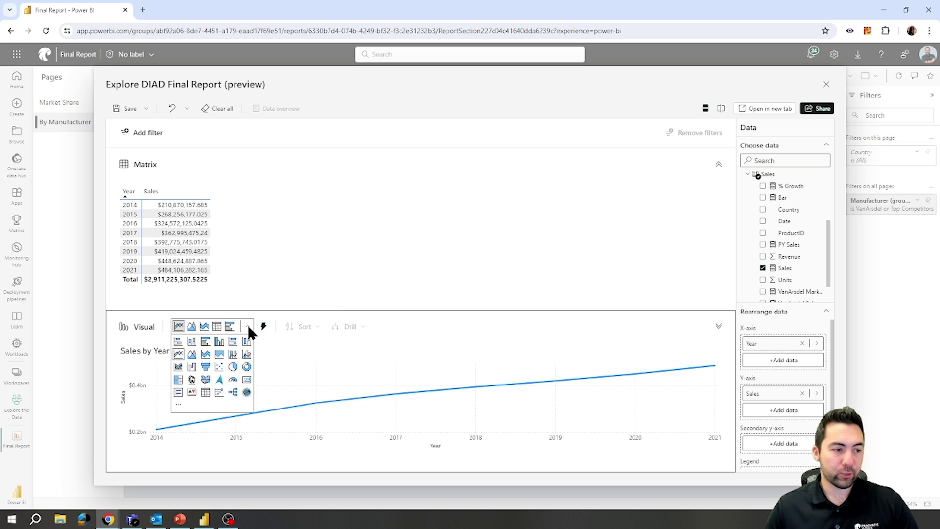
{"action": "left_click", "coordinate": [266, 350]}
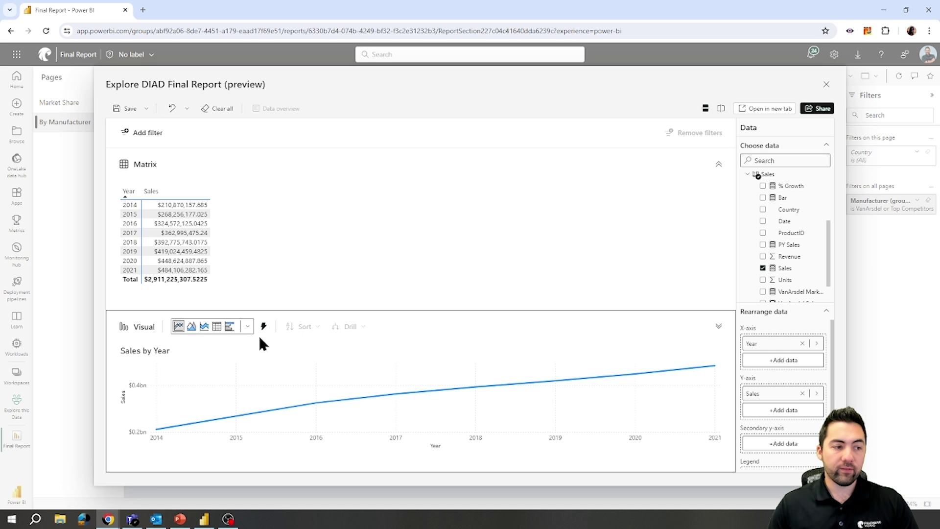
{"action": "left_click", "coordinate": [248, 327]}
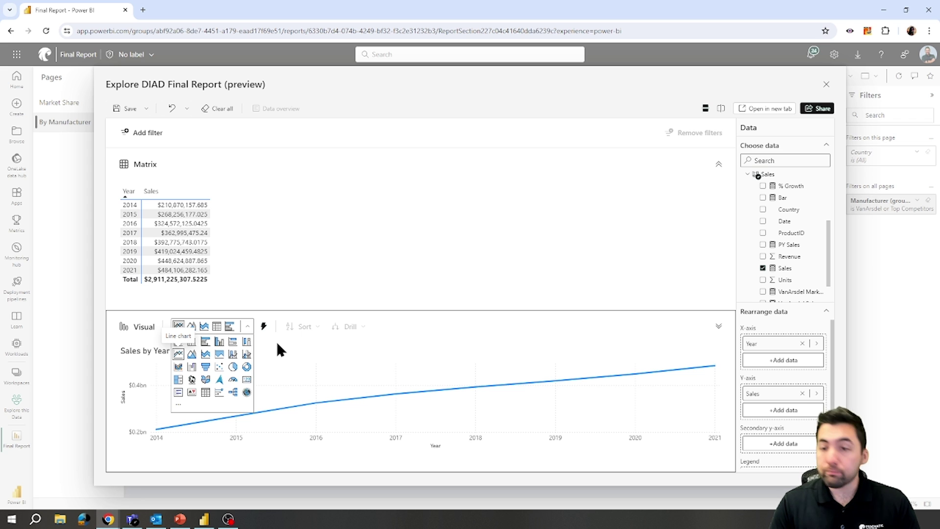
{"action": "left_click", "coordinate": [233, 368]}
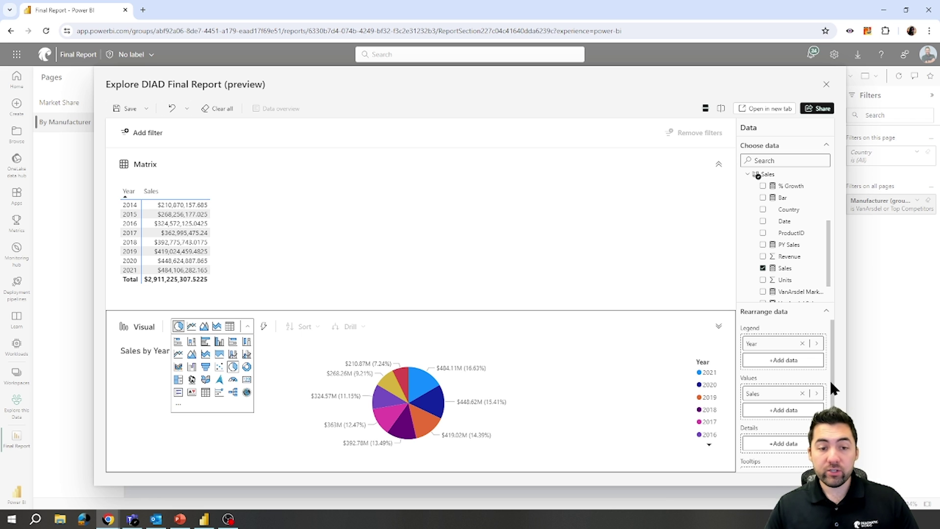
{"action": "left_click", "coordinate": [834, 405]}
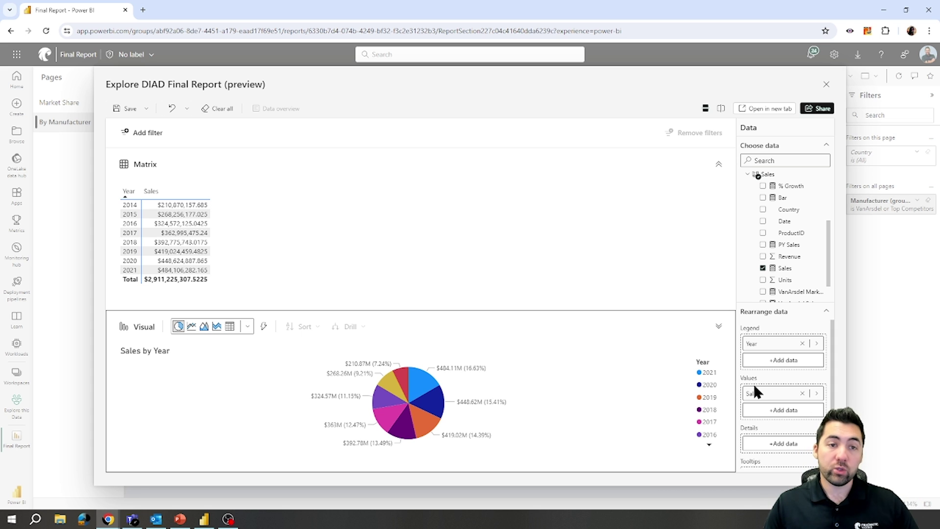
Switch to the vertical split layout and view the Save dropdown options.
{"action": "left_click", "coordinate": [722, 109]}
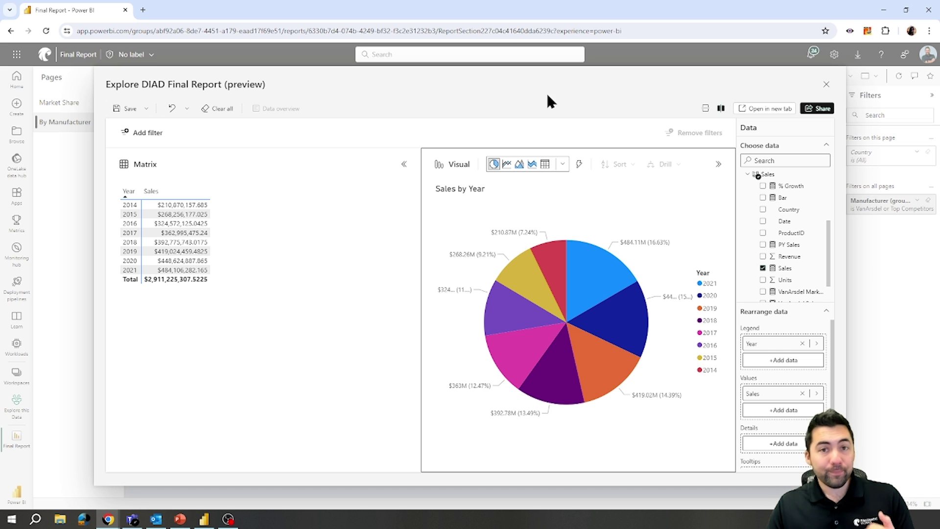
{"action": "left_click", "coordinate": [146, 109]}
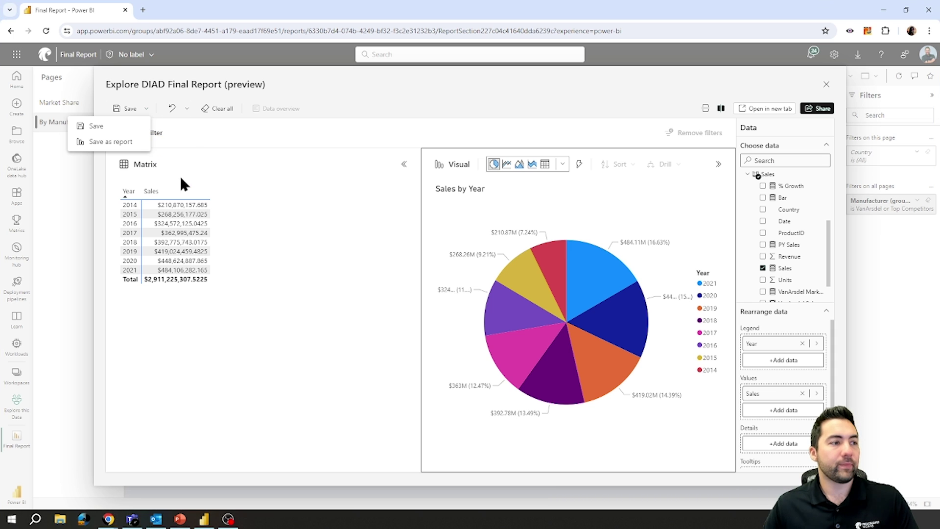
{"action": "left_click", "coordinate": [766, 113]}
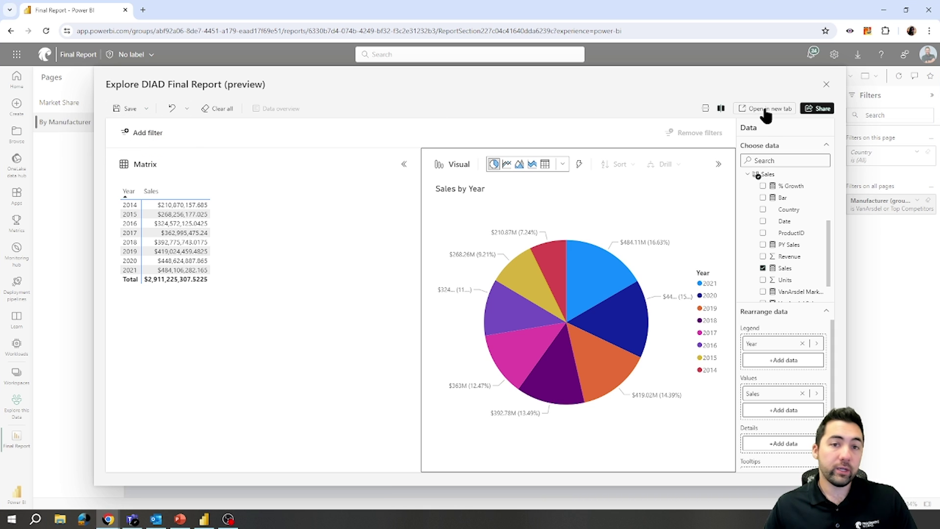
{"action": "left_click", "coordinate": [767, 113]}
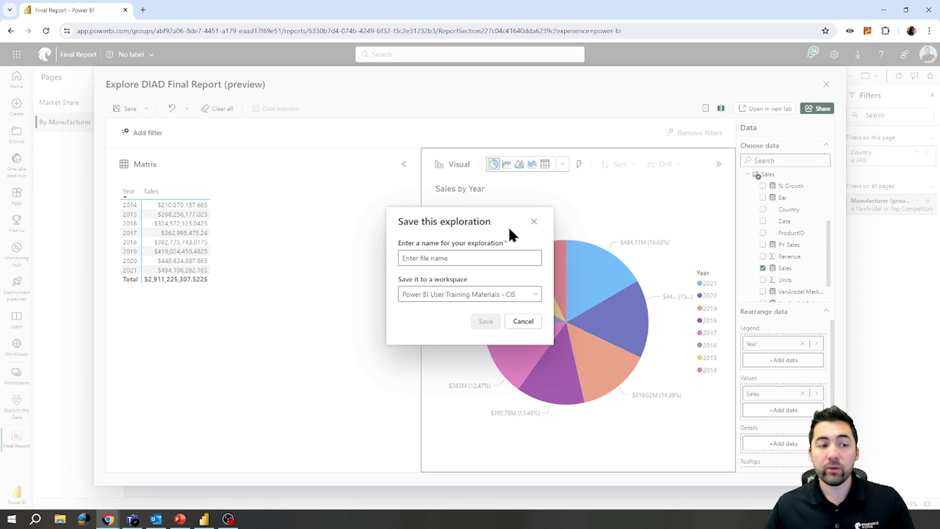
{"action": "left_click", "coordinate": [518, 292]}
{"action": "scroll", "coordinate": [462, 219], "scroll_direction": "down", "scroll_amount": 10}
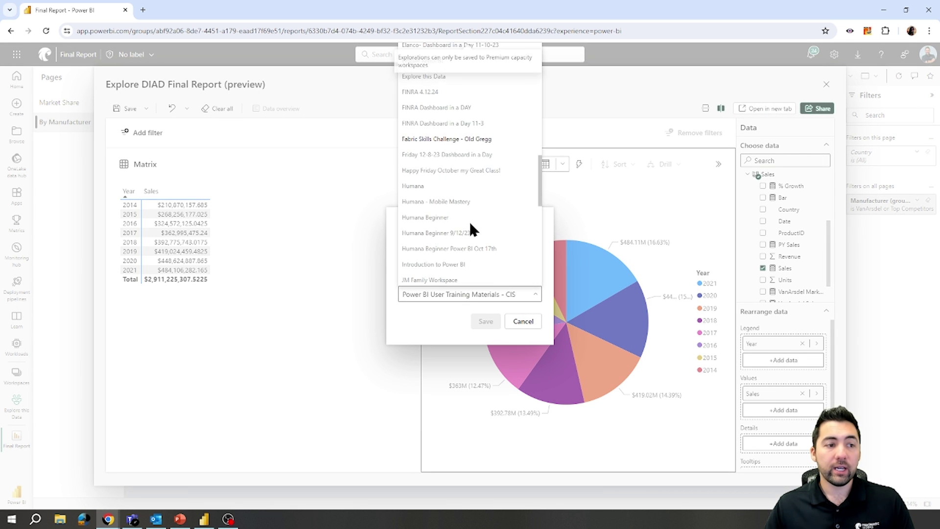
{"action": "scroll", "coordinate": [451, 239], "scroll_direction": "up", "scroll_amount": 5}
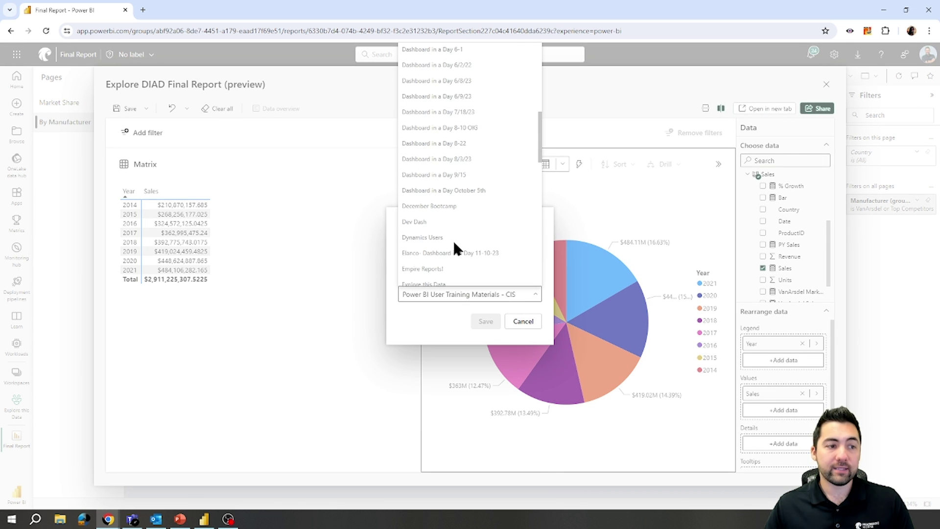
{"action": "left_click", "coordinate": [447, 200]}
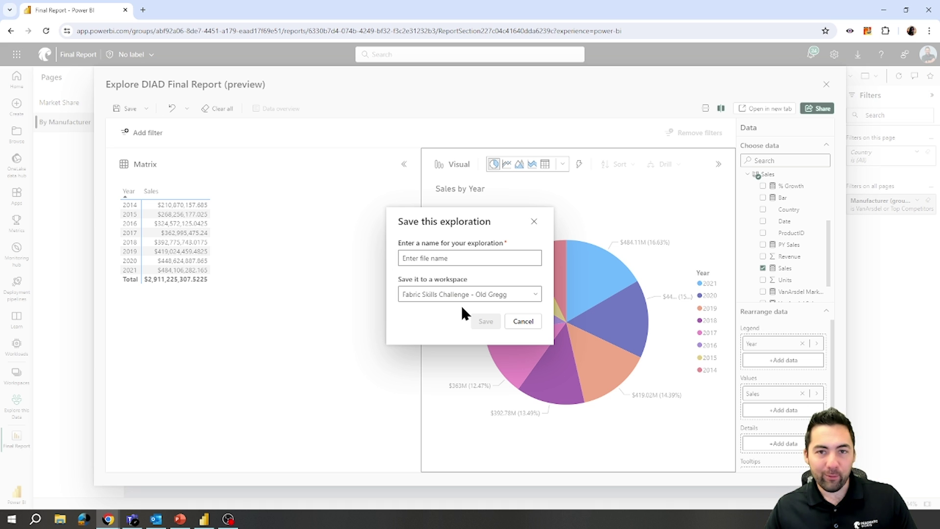
{"action": "left_click", "coordinate": [523, 321]}
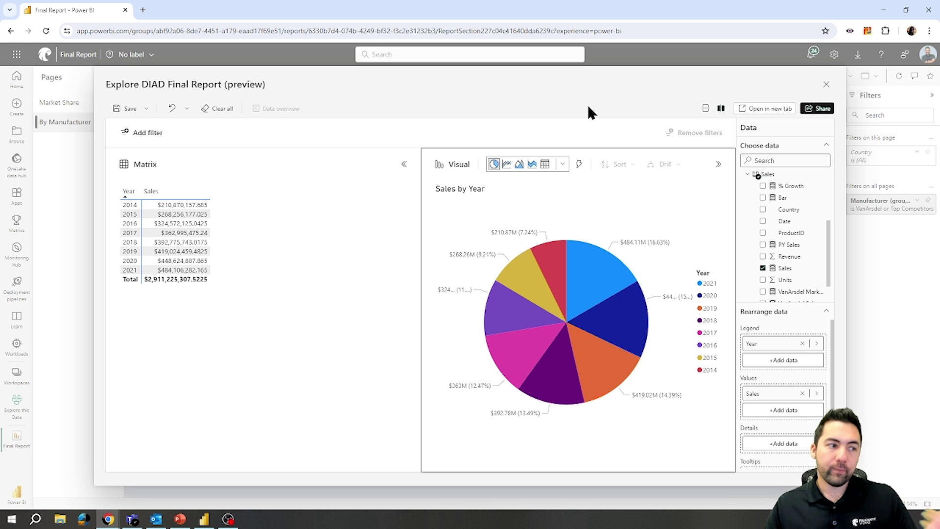
{"action": "left_click", "coordinate": [817, 108]}
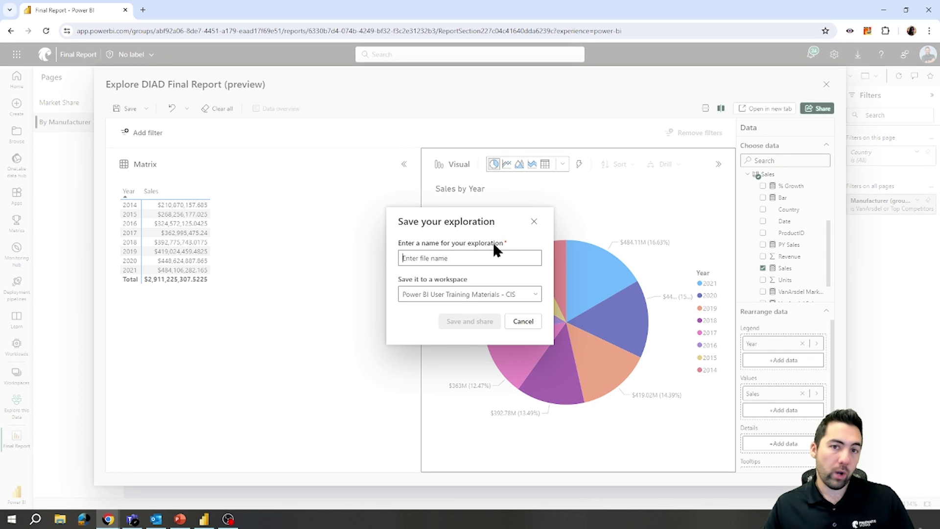
{"action": "left_click", "coordinate": [534, 222]}
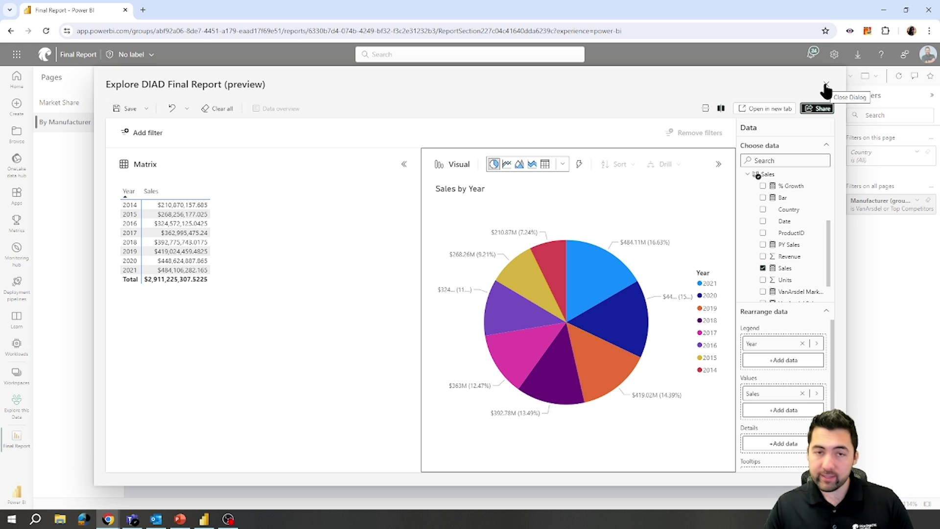
Close the exploration without saving and go to the Explore this Data workspace.
{"action": "left_click", "coordinate": [826, 86]}
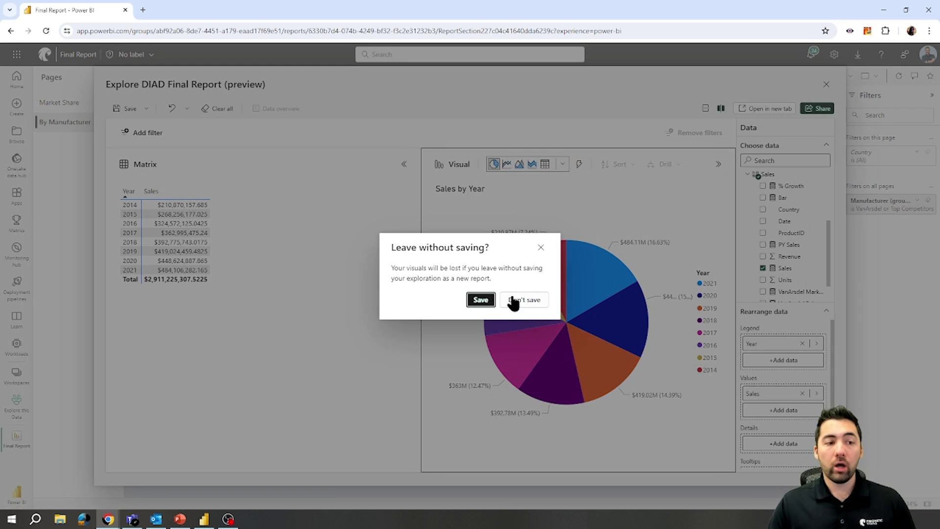
{"action": "left_click", "coordinate": [515, 300]}
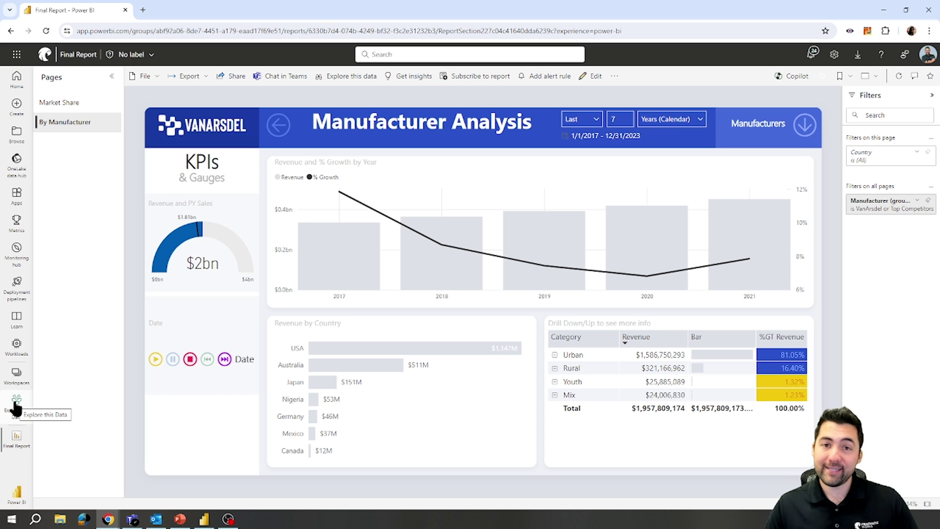
{"action": "left_click", "coordinate": [17, 407]}
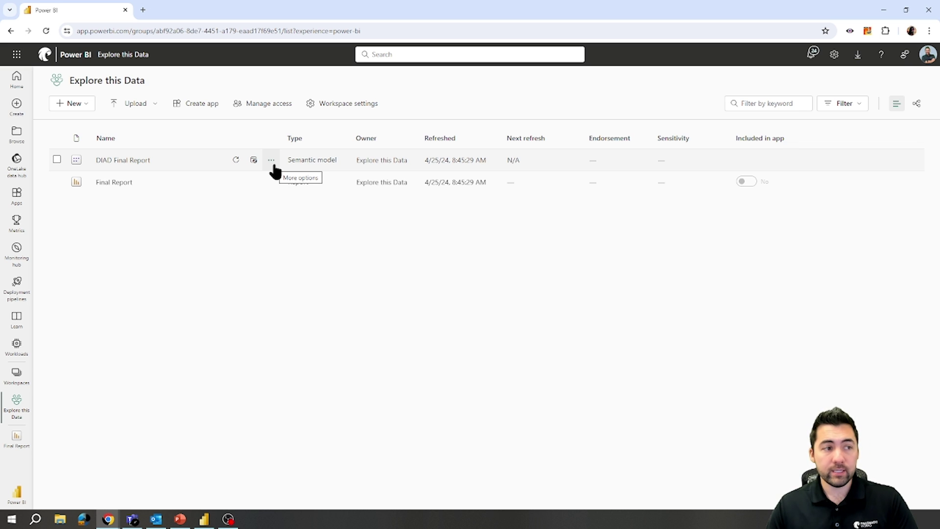
{"action": "left_click", "coordinate": [272, 162]}
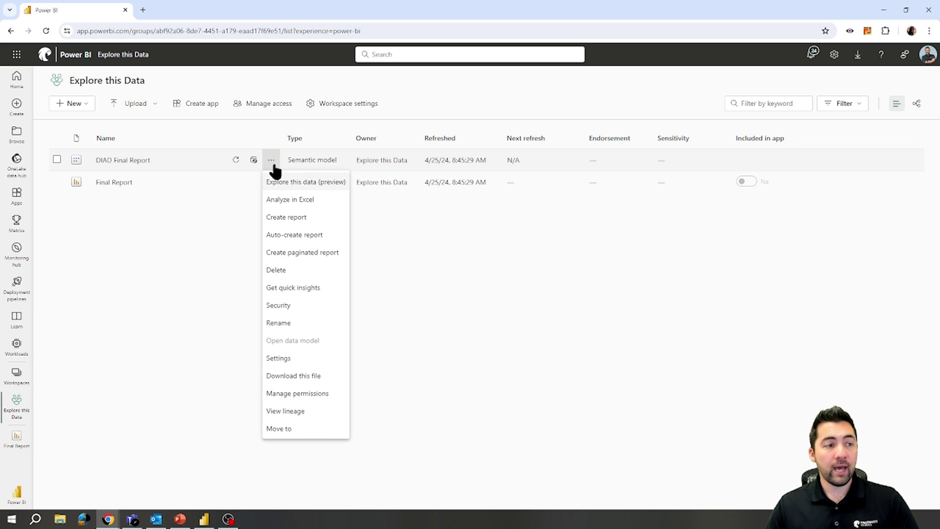
{"action": "left_click", "coordinate": [288, 189]}
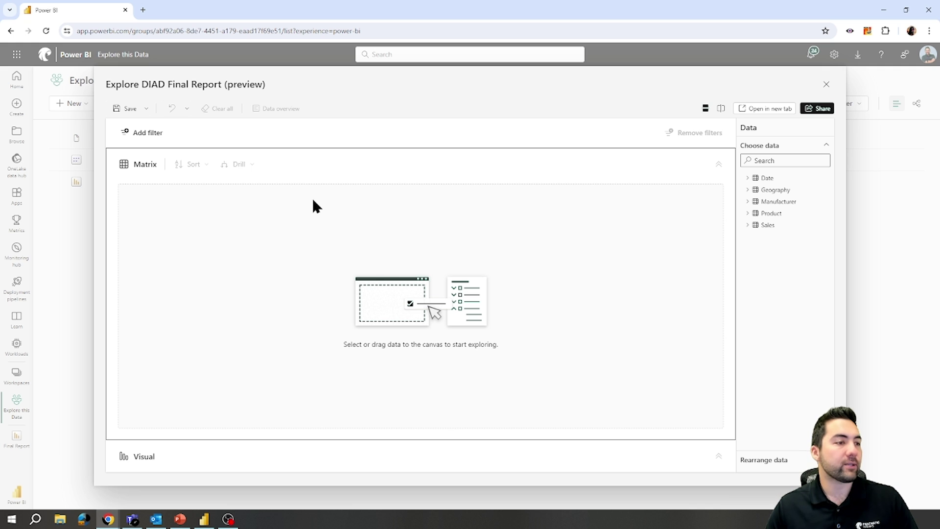
{"action": "left_click", "coordinate": [826, 89]}
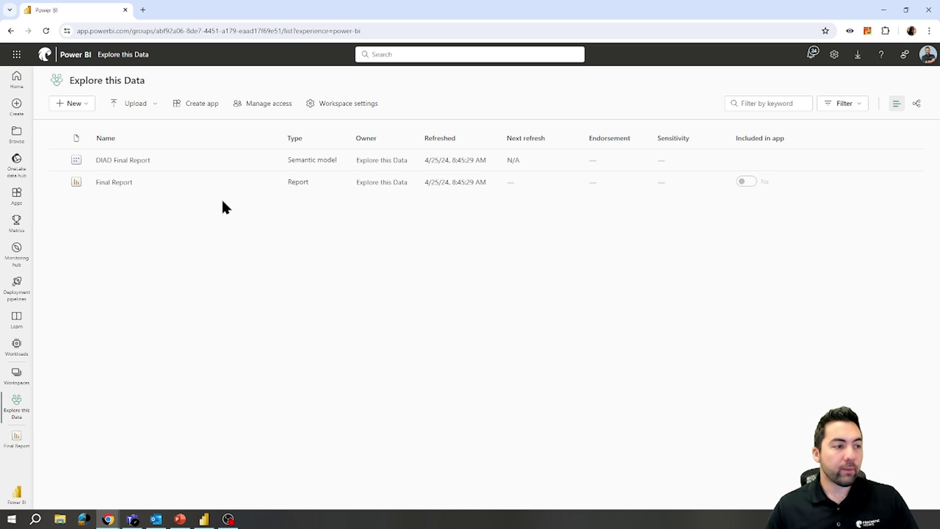
{"action": "left_click", "coordinate": [271, 183]}
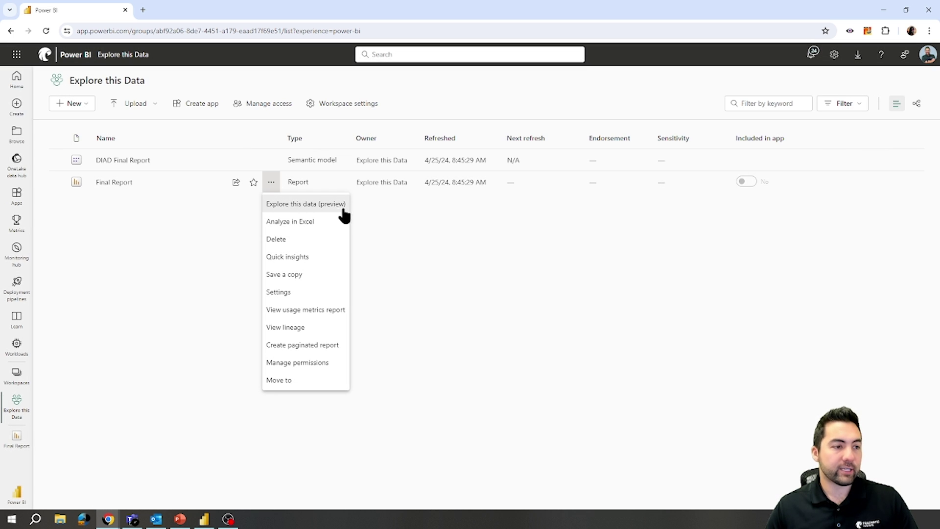
{"action": "left_click", "coordinate": [581, 292]}
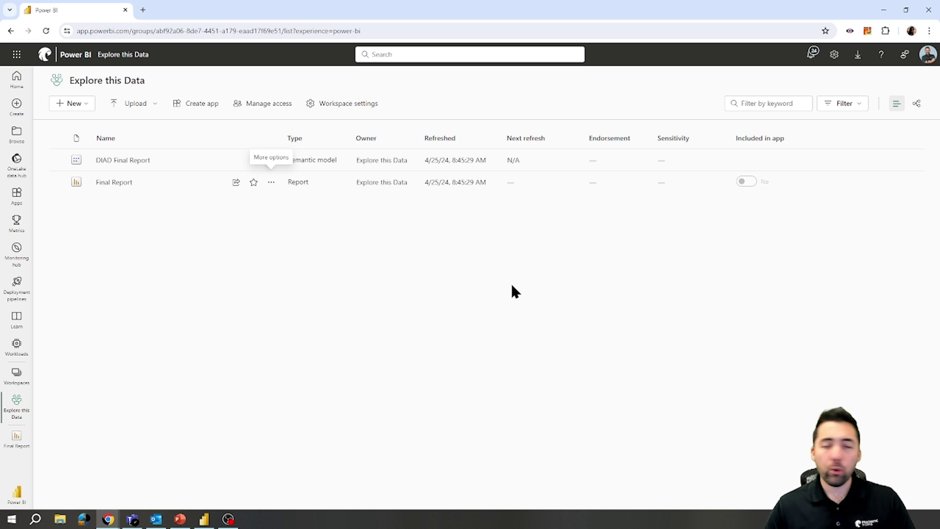